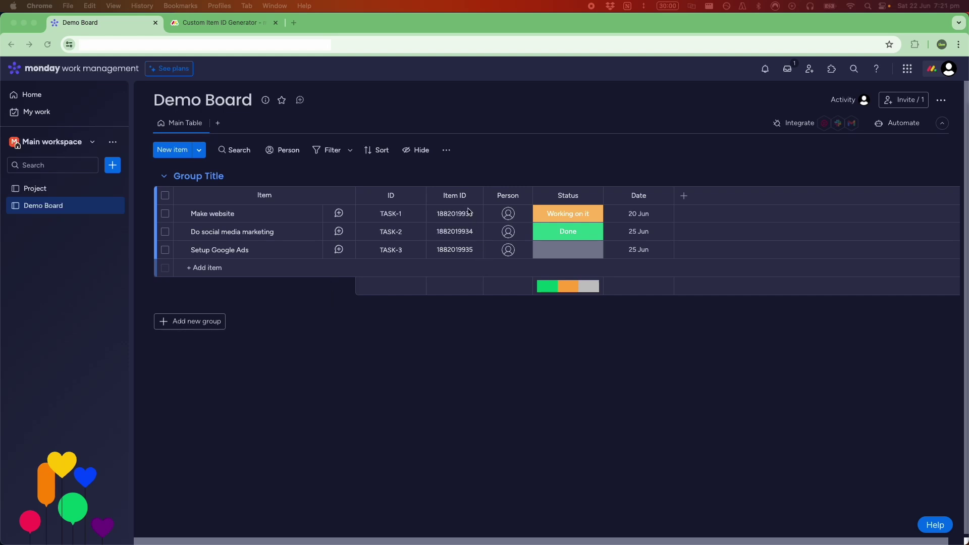
Focus the browser and switch to the Custom Item ID Generator marketplace tab.
click(466, 180)
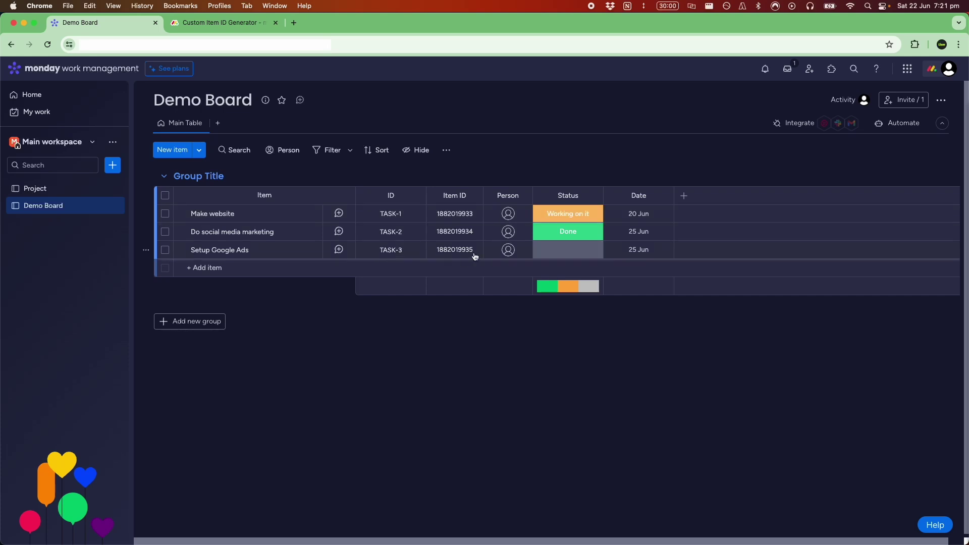
click(225, 26)
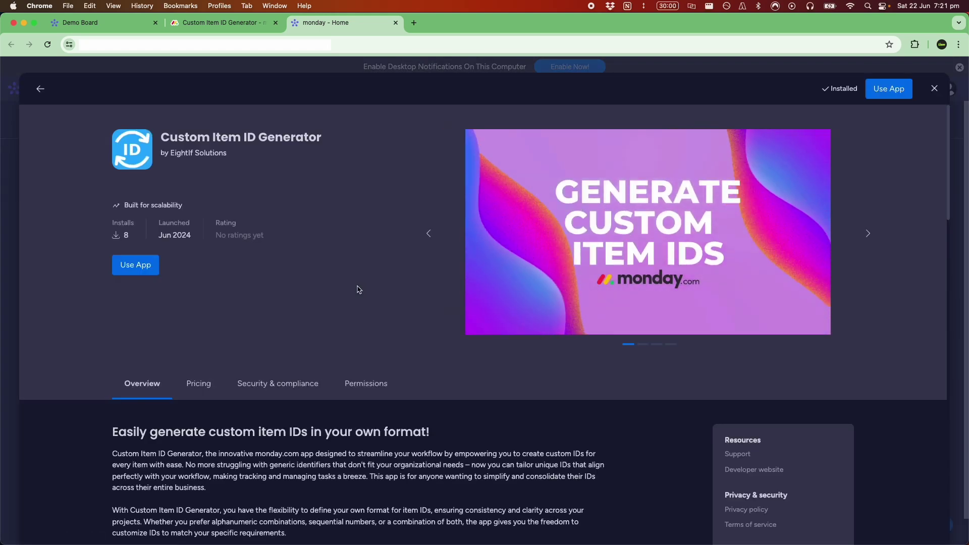
Use the installed app, choosing Main workspace and Demo Board in the Getting started dialog.
click(136, 267)
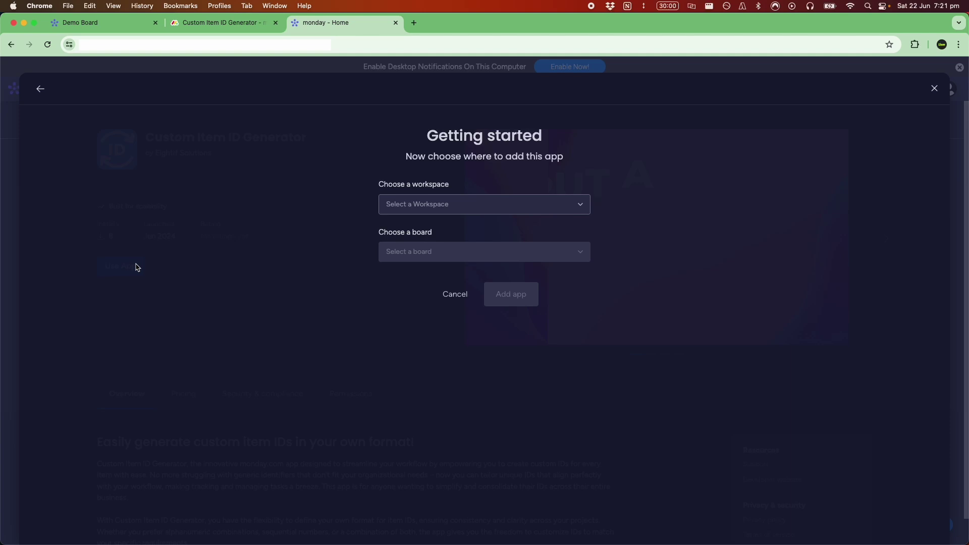
click(436, 205)
click(422, 228)
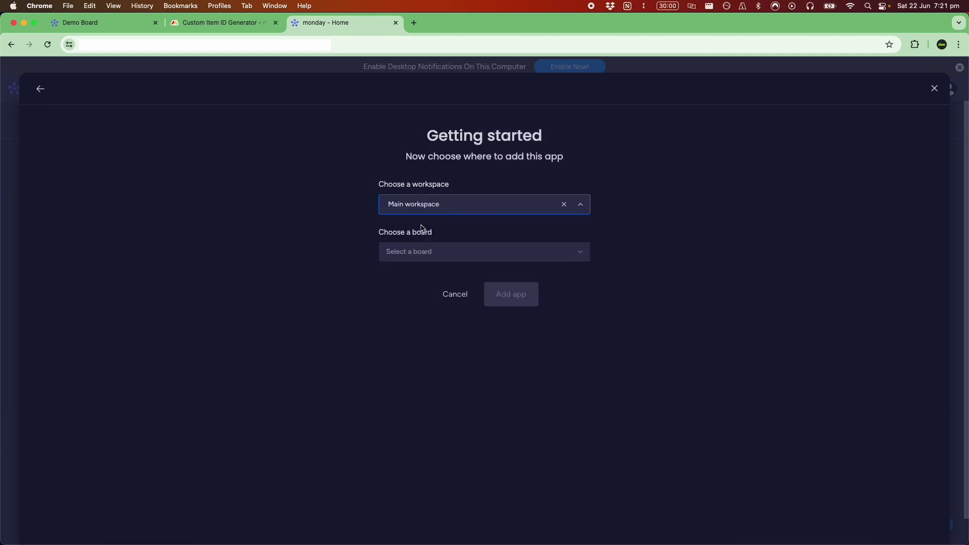
click(416, 258)
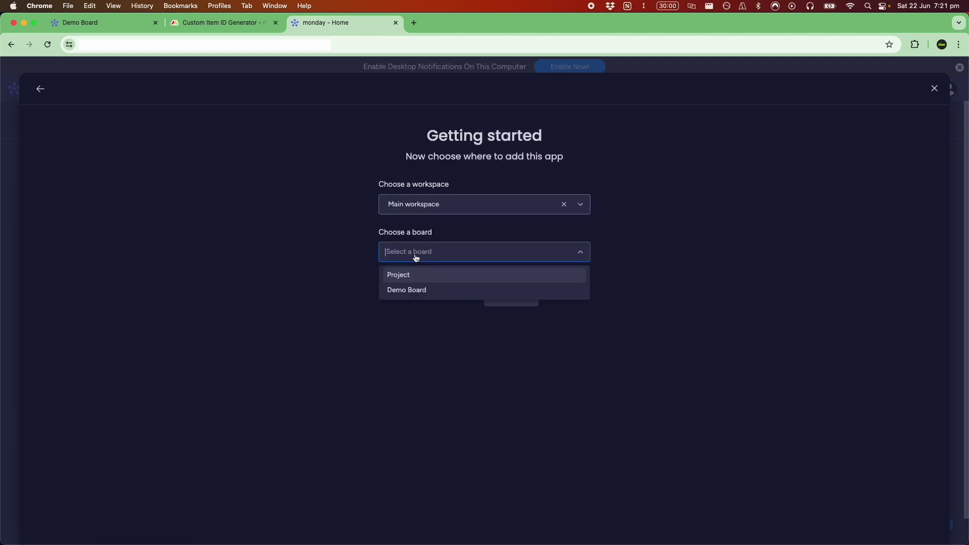
click(410, 292)
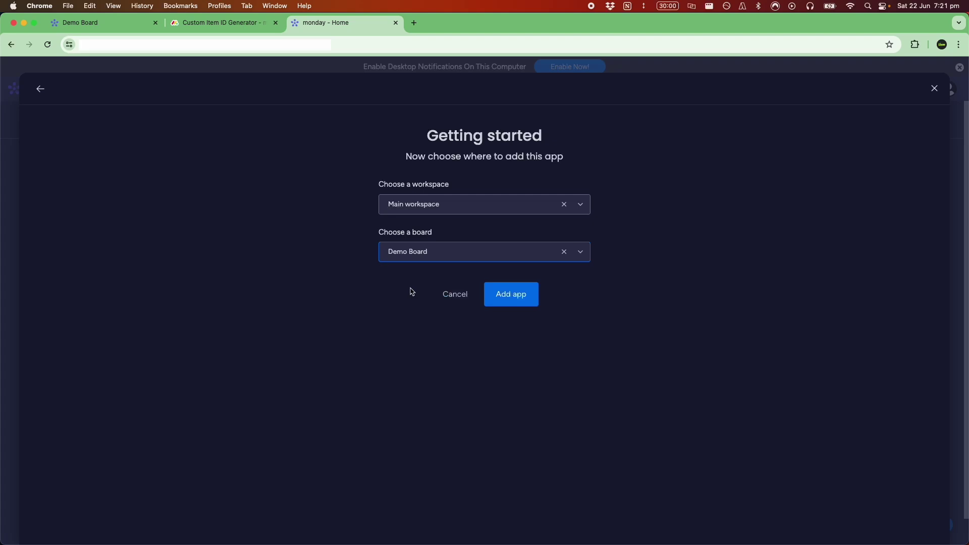
click(512, 296)
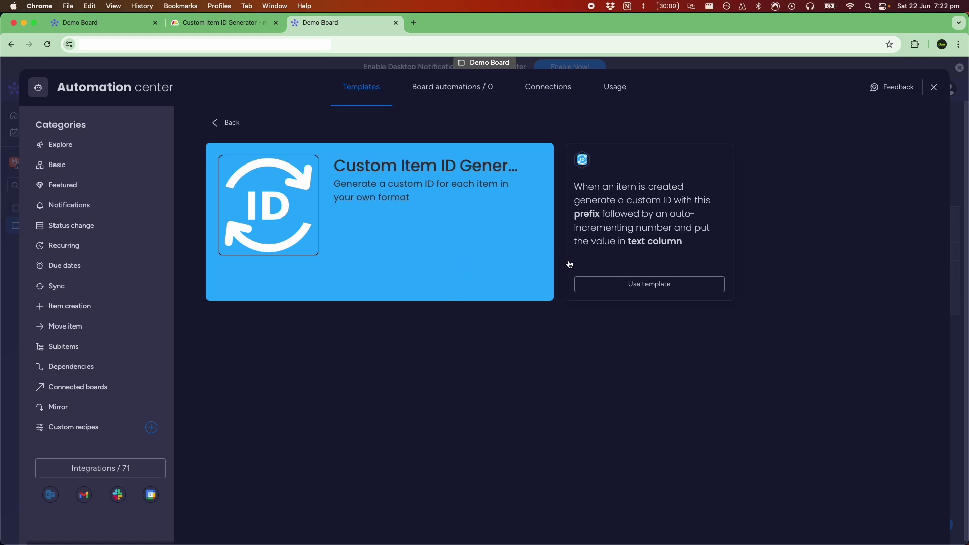
Use the Custom Item ID Generator recipe template in the Automation center.
click(650, 285)
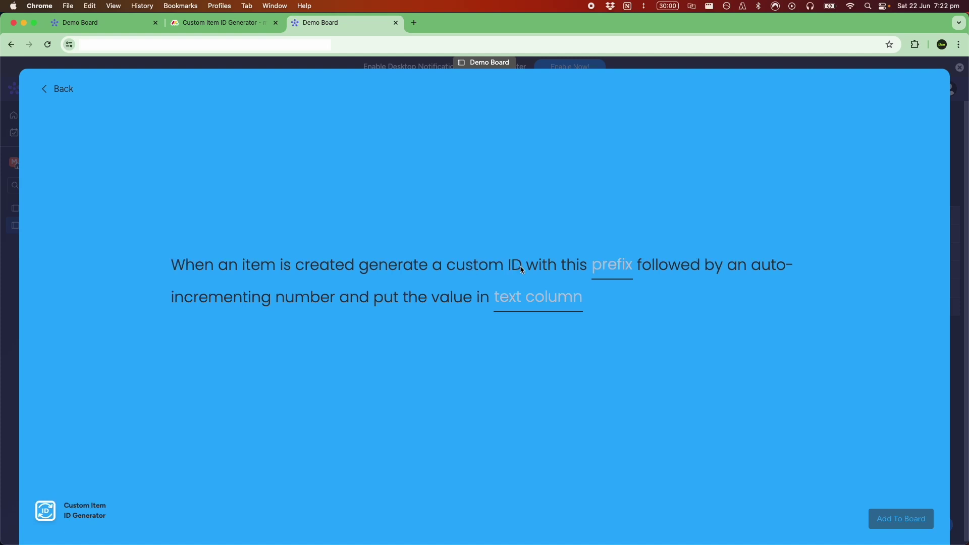
Enter TASK- as the recipe's ID prefix, after checking the board's existing TASK IDs.
click(614, 268)
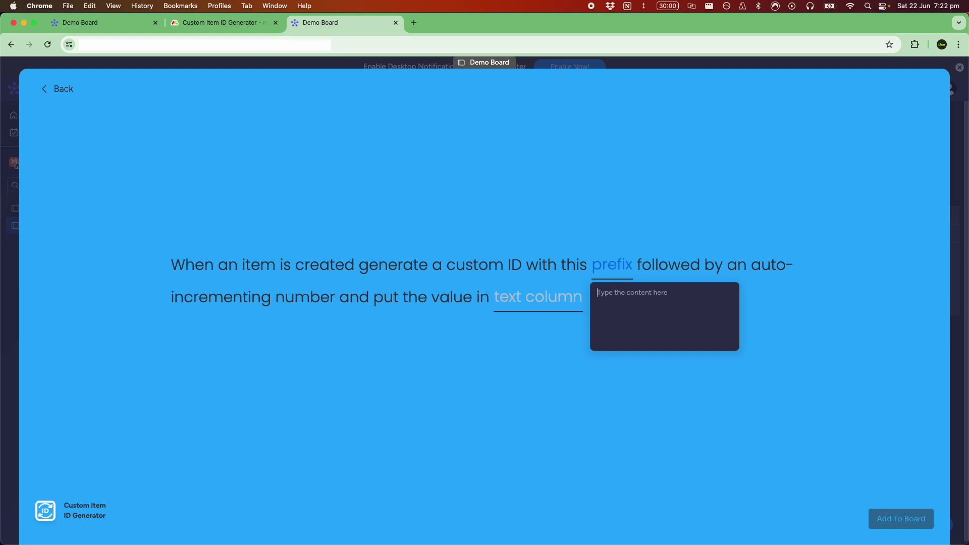
click(100, 24)
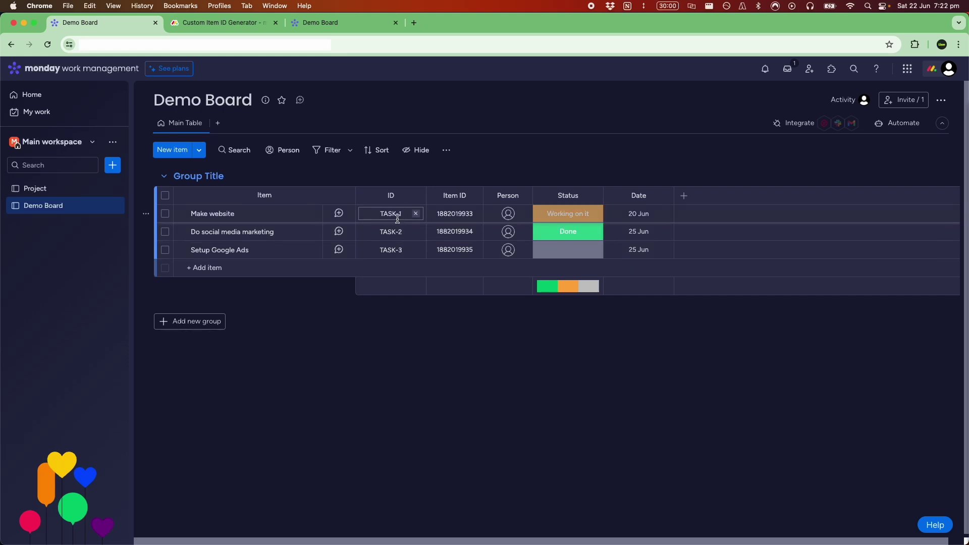
click(338, 24)
text(TASK-)
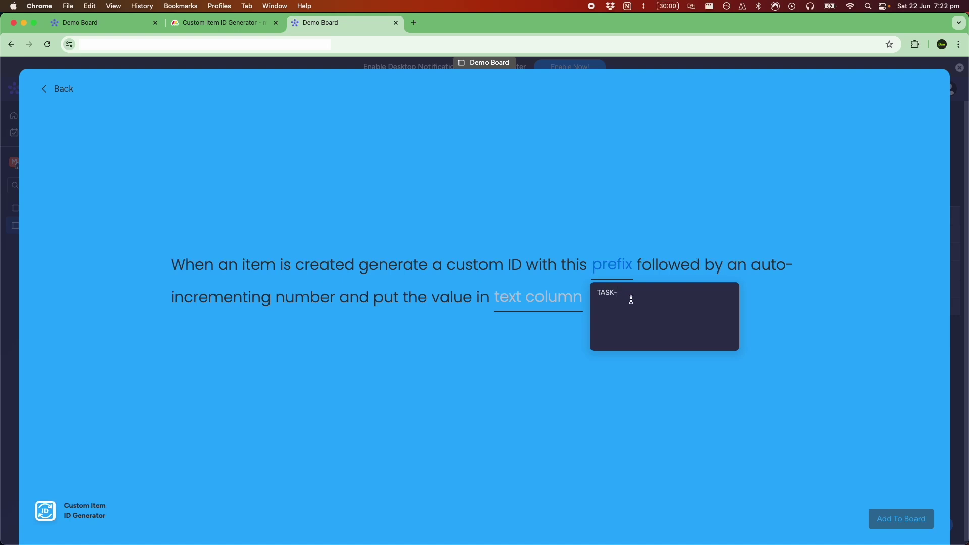
click(620, 395)
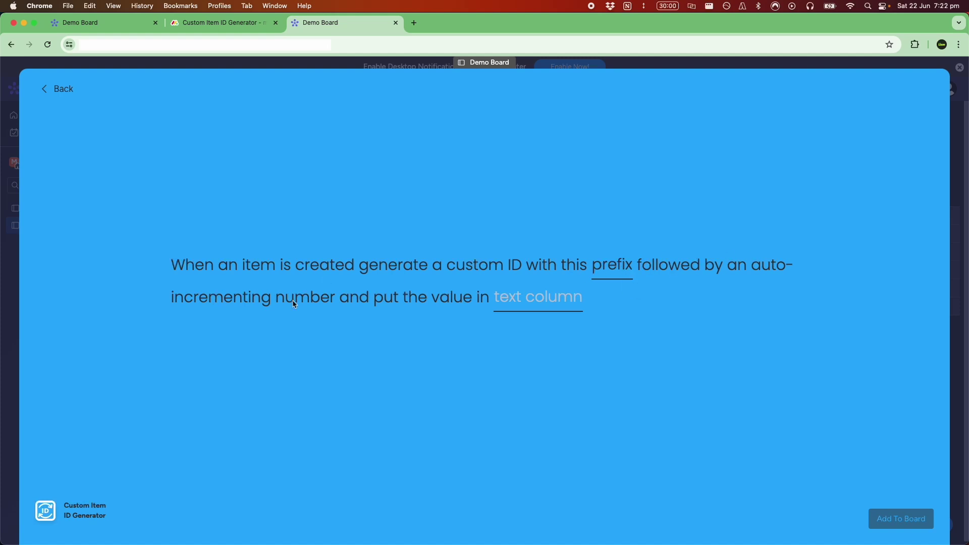
Pick ID as the recipe's text column, comparing it against the board's ID column.
click(517, 301)
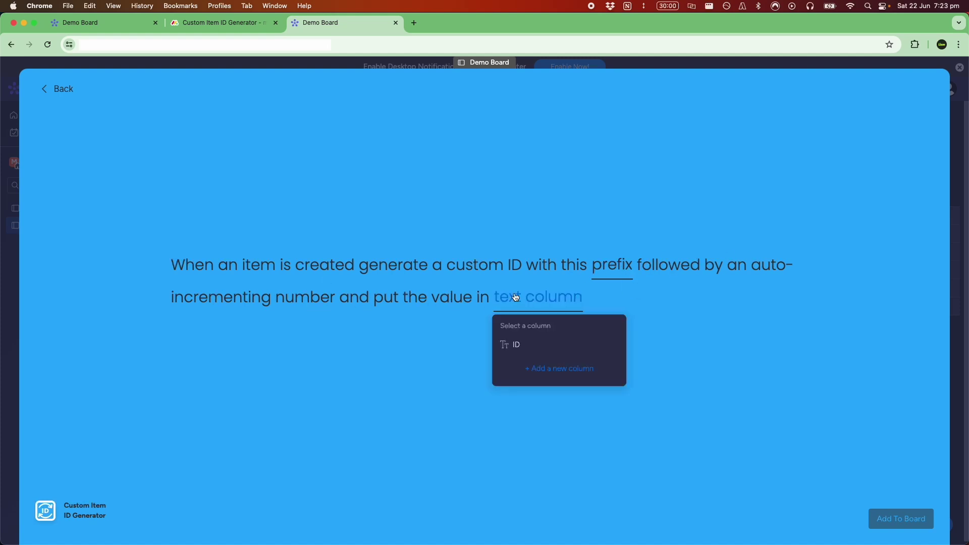
click(526, 347)
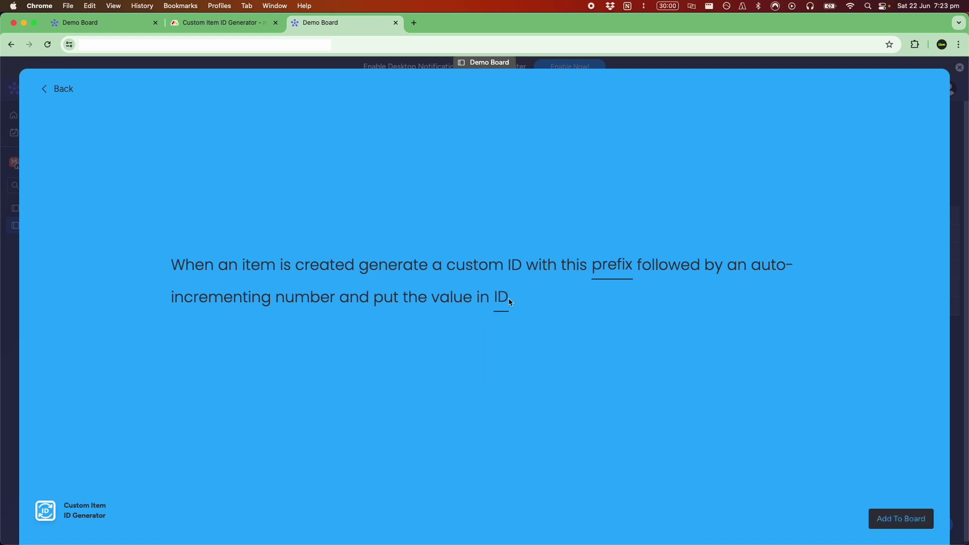
click(107, 25)
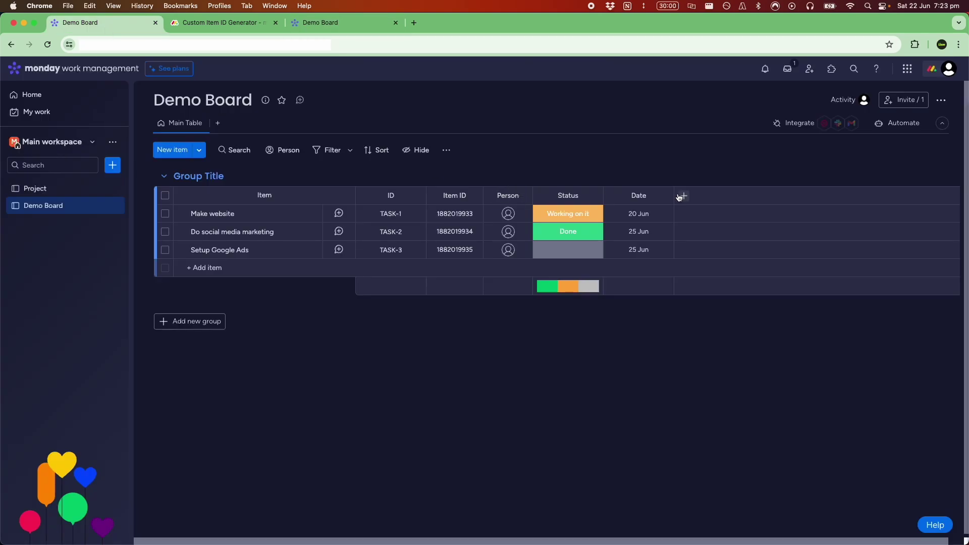
click(315, 23)
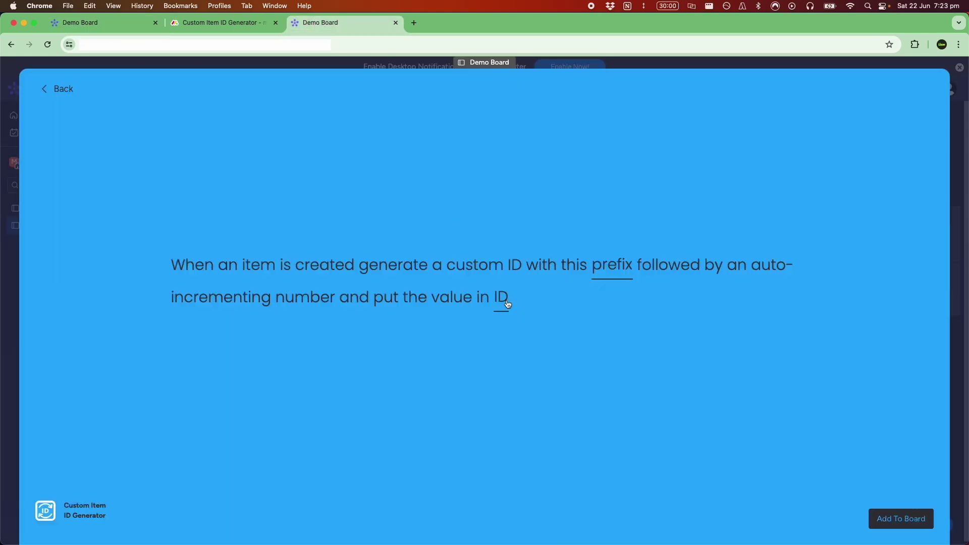
Confirm ID as the target column and add the active automation to Demo Board.
click(507, 303)
click(545, 430)
click(894, 520)
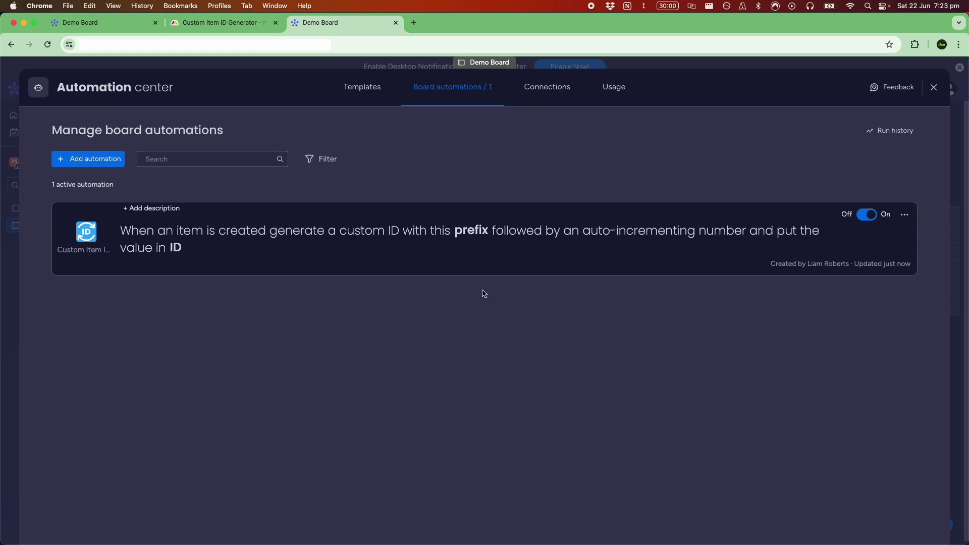
click(931, 89)
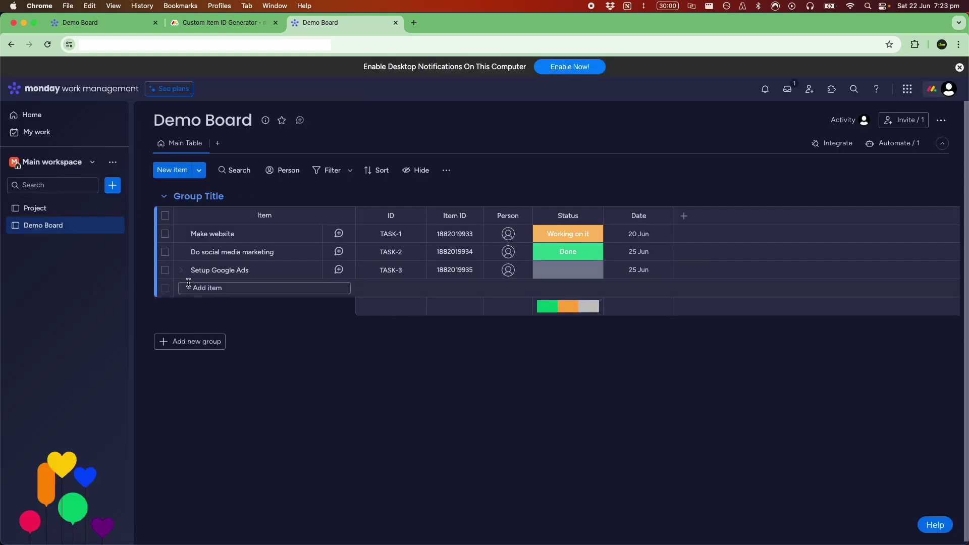
Add items 'New task' and 'Another'' to Demo Board.
text(New)
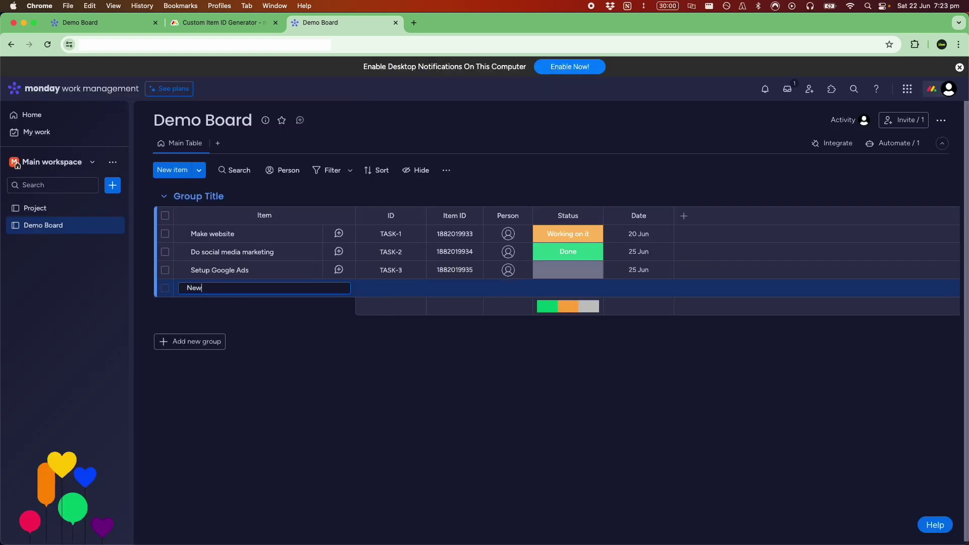
text( task)
key(Return)
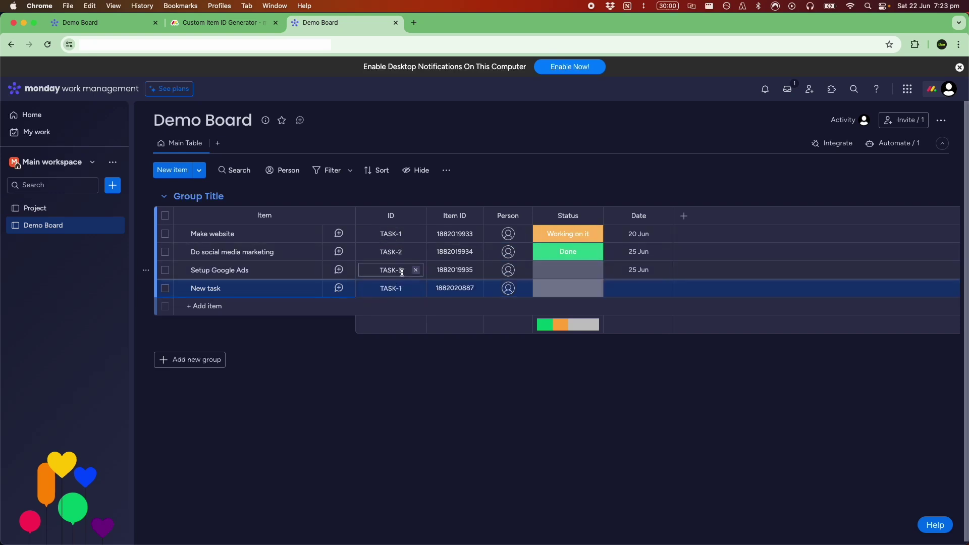
click(256, 307)
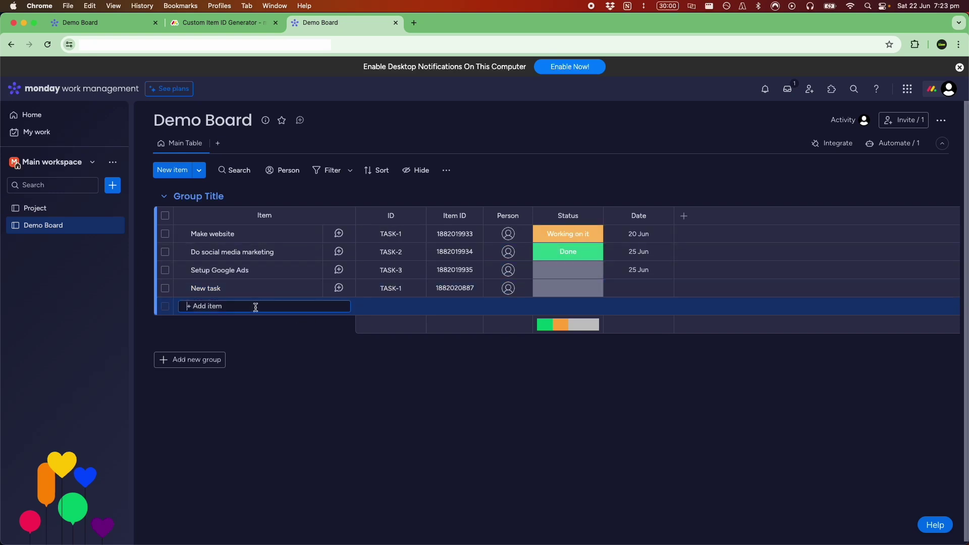
text(Another')
key(Return)
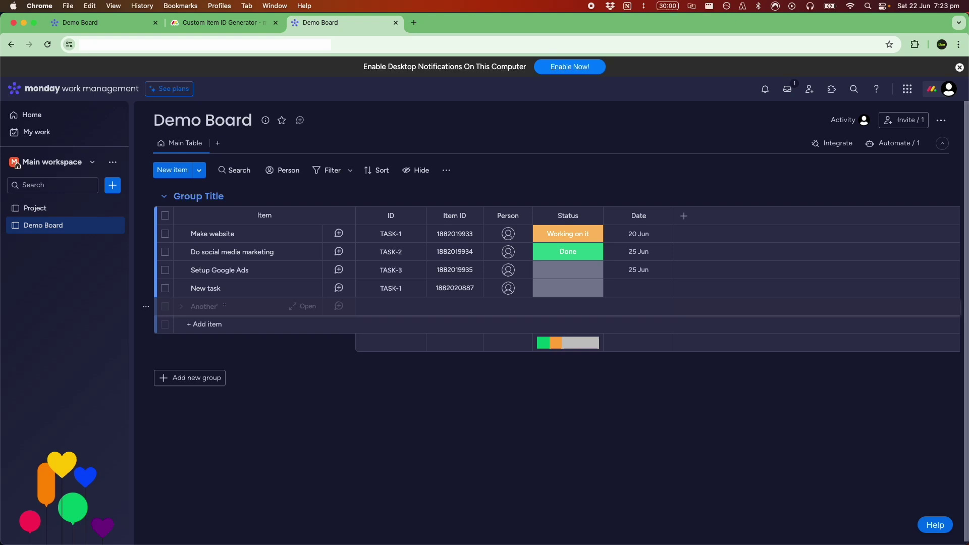
Add items 'And' and 'Another', then inspect an ID cell showing its TASK number.
text(And)
key(Return)
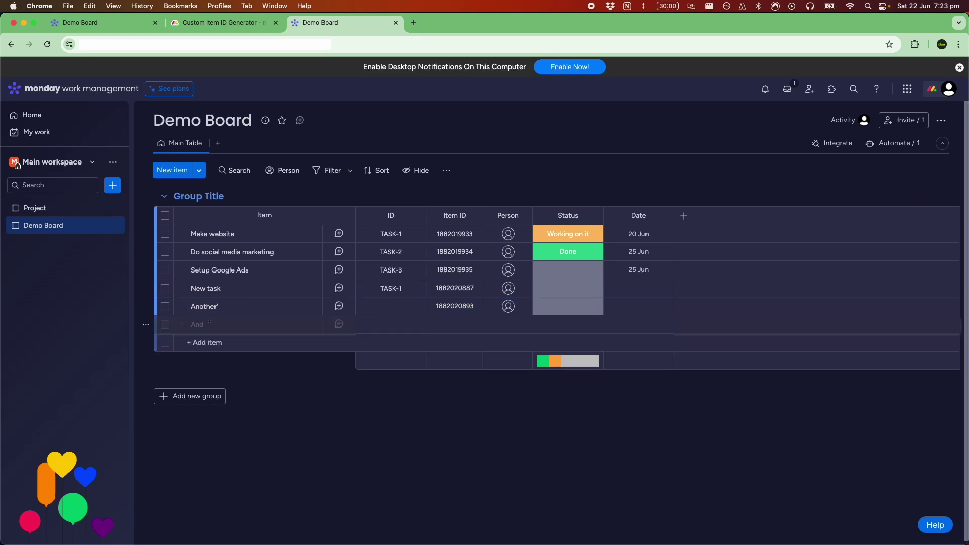
text(An)
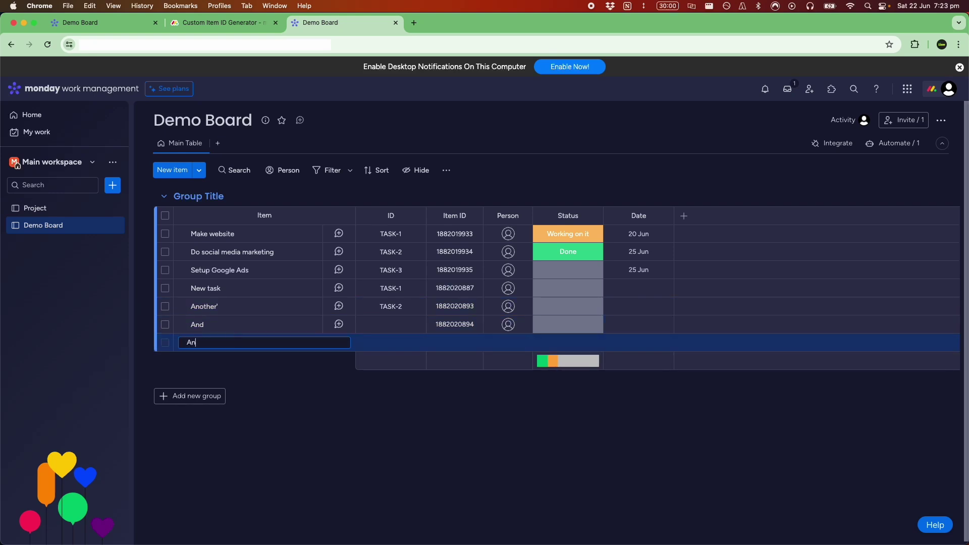
text(other)
key(Return)
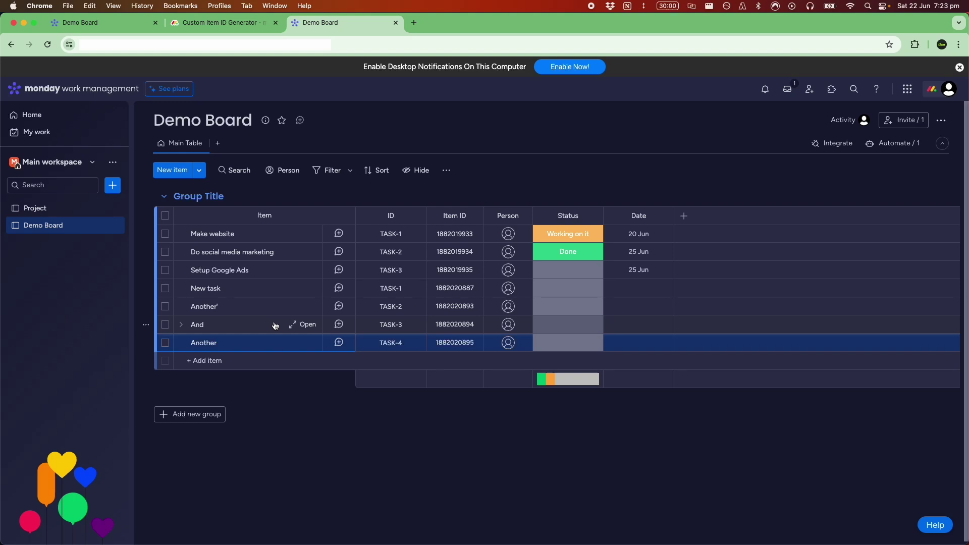
click(401, 293)
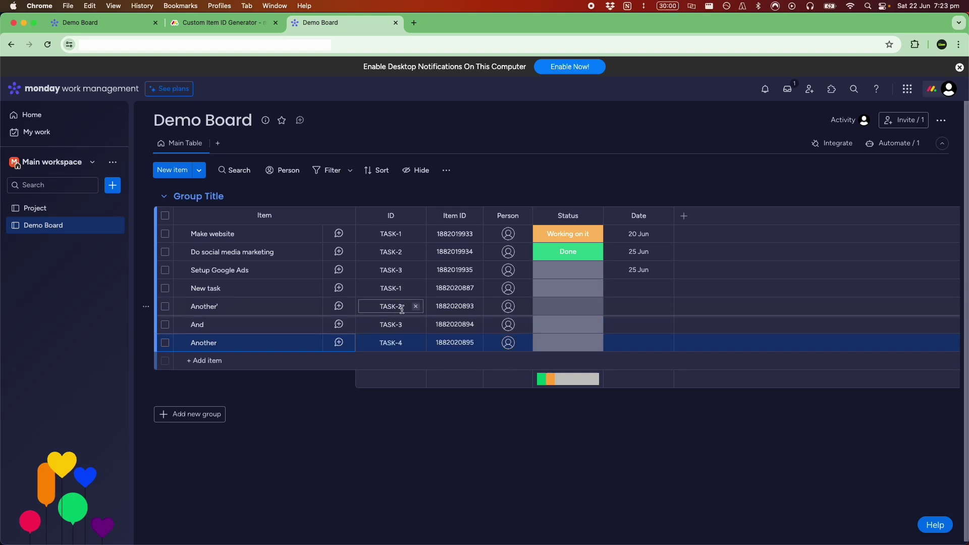
Inspect the TASK-4 ID cell, then go back to the app's marketplace listing.
click(397, 348)
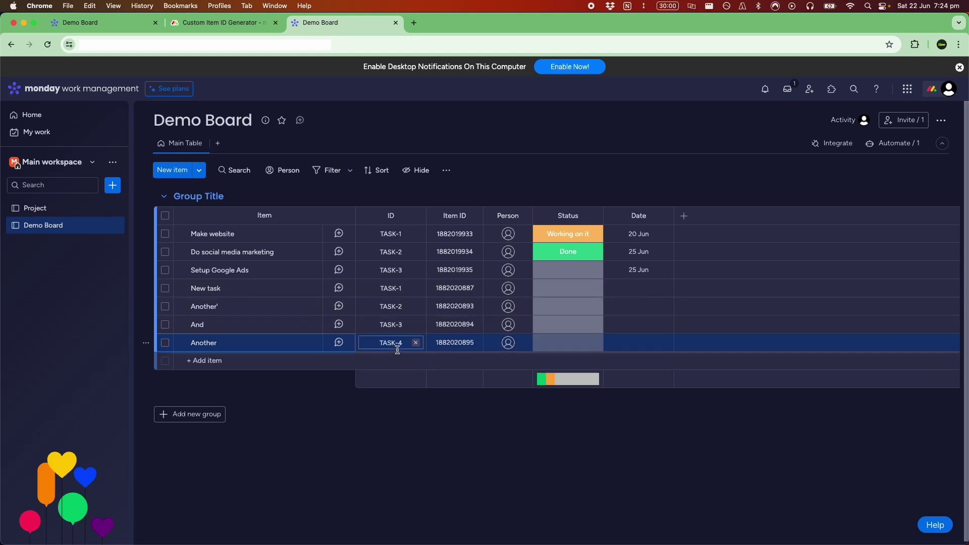
click(210, 27)
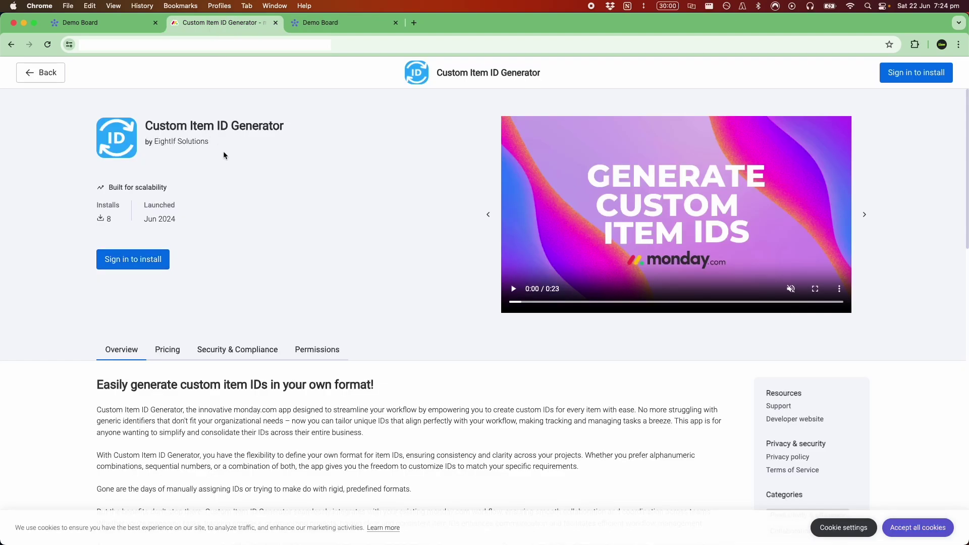